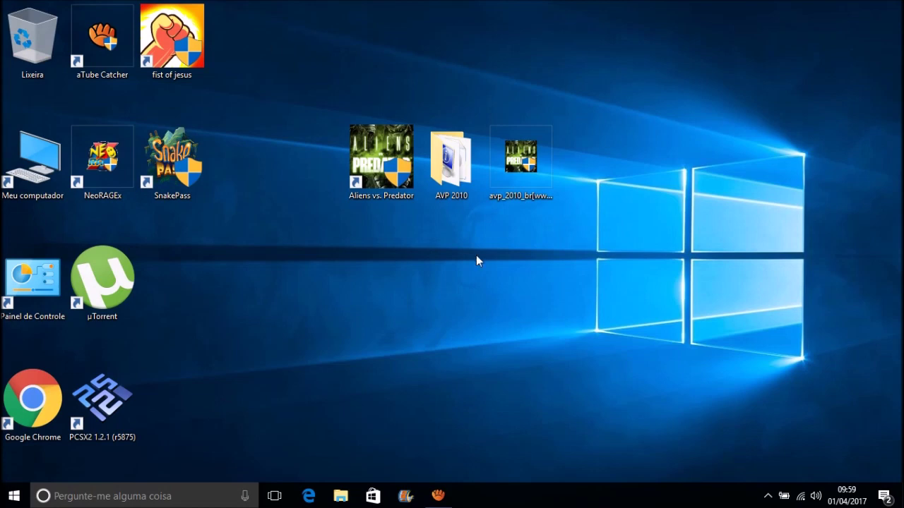
drag(623, 308, 302, 86)
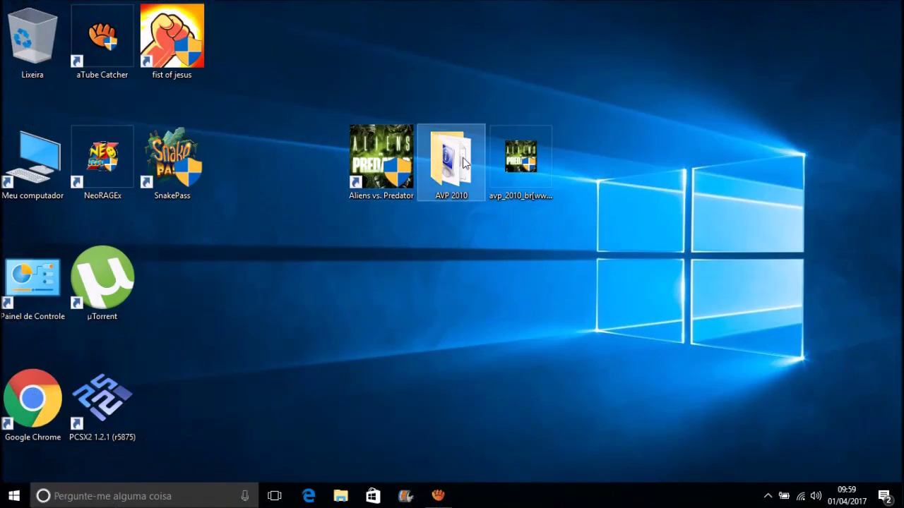
click(530, 164)
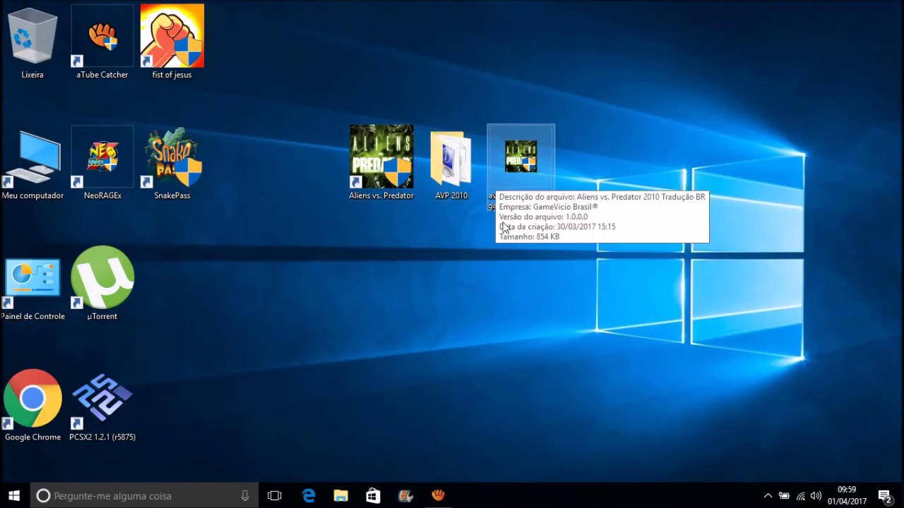
click(454, 150)
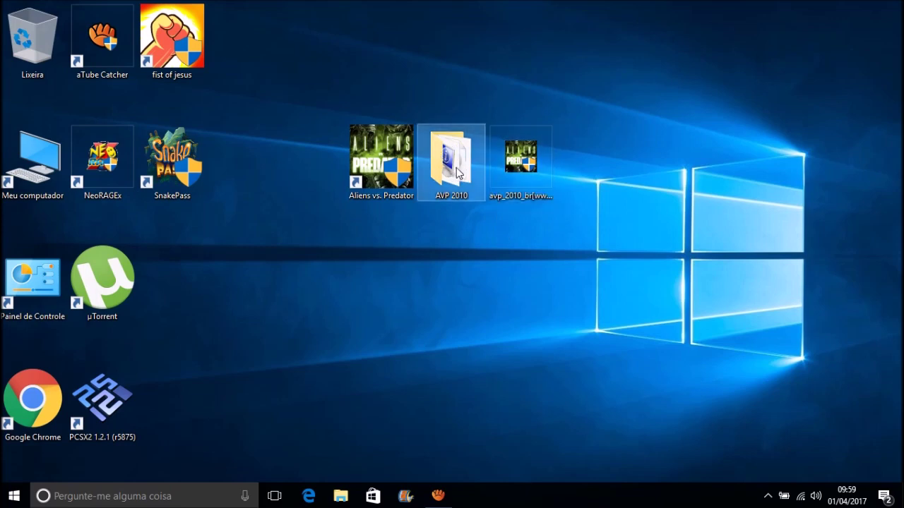
- Open the AVP 2010 folder on the desktop and mount its AVP 2010 disc image as a virtual drive
double_click(457, 171)
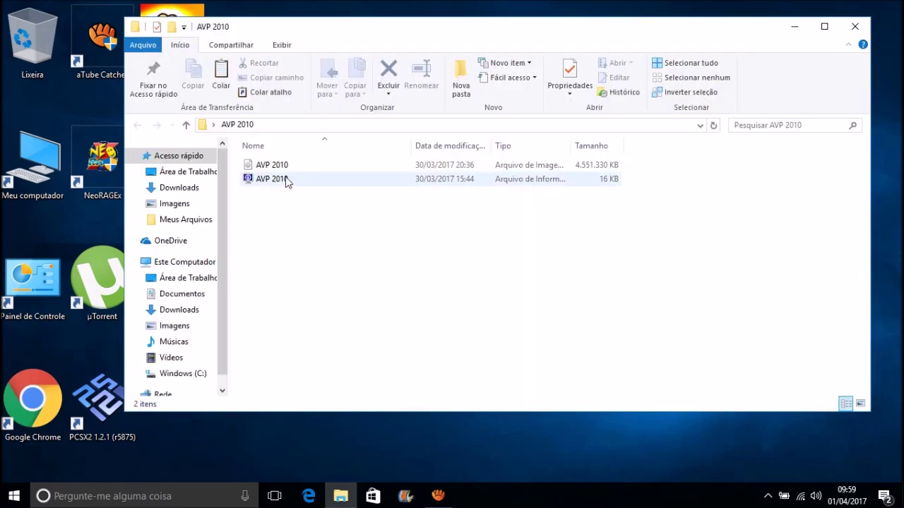
click(266, 165)
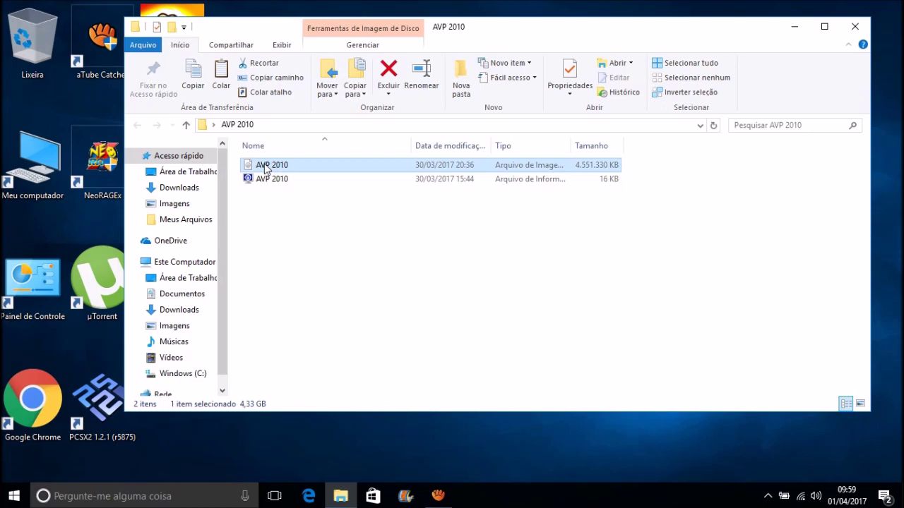
double_click(266, 168)
right_click(251, 218)
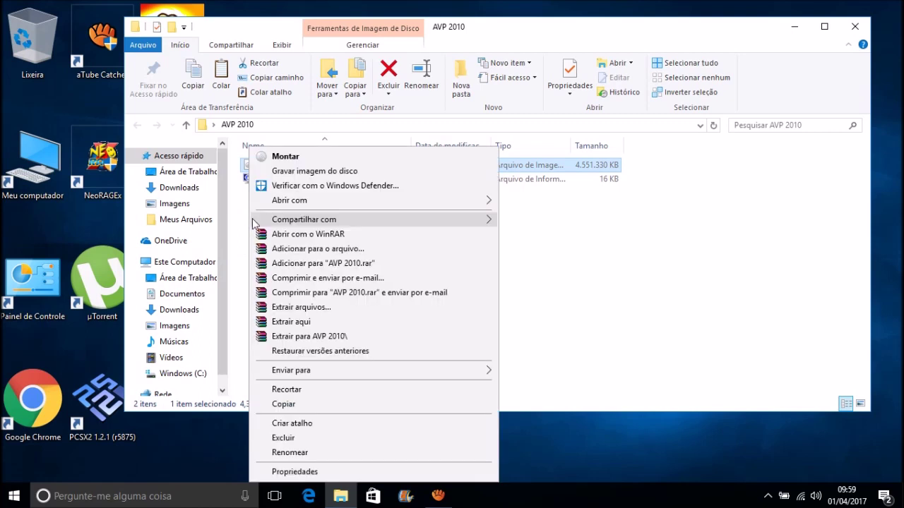
click(574, 326)
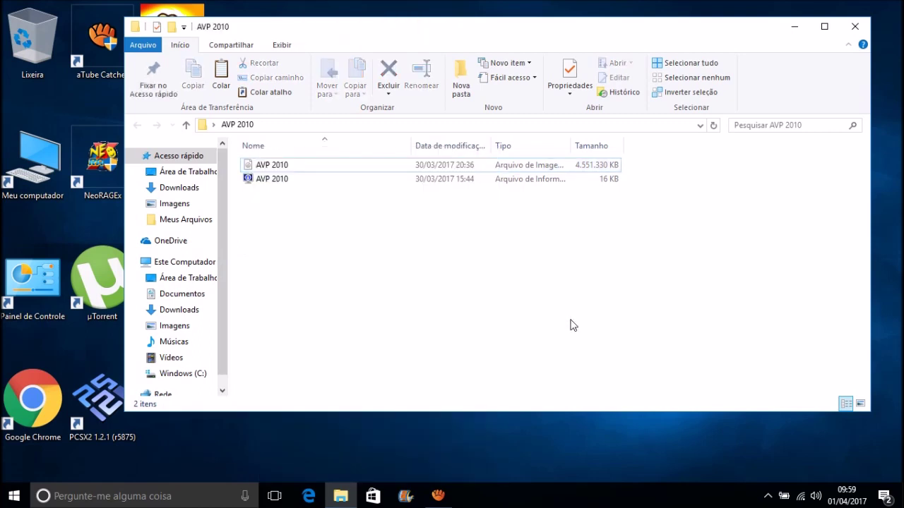
click(266, 167)
right_click(266, 167)
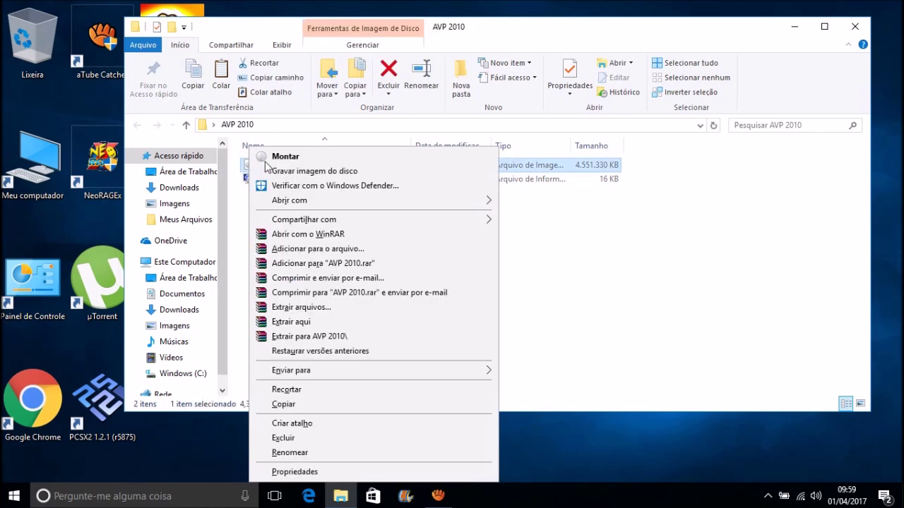
click(272, 153)
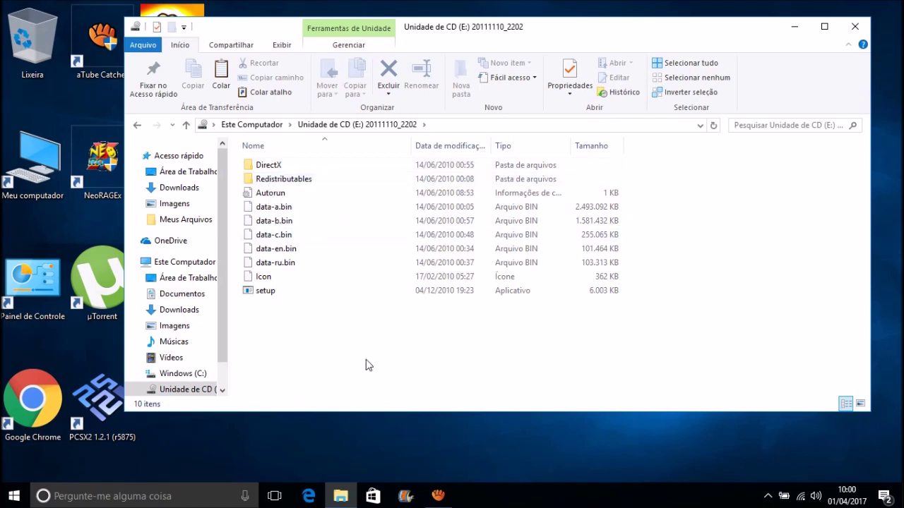
- Run the setup on the mounted drive as administrator with English as the language, and exit the Aliens vs. Predator installer
key(shift+F10)
click(278, 191)
click(267, 291)
right_click(260, 291)
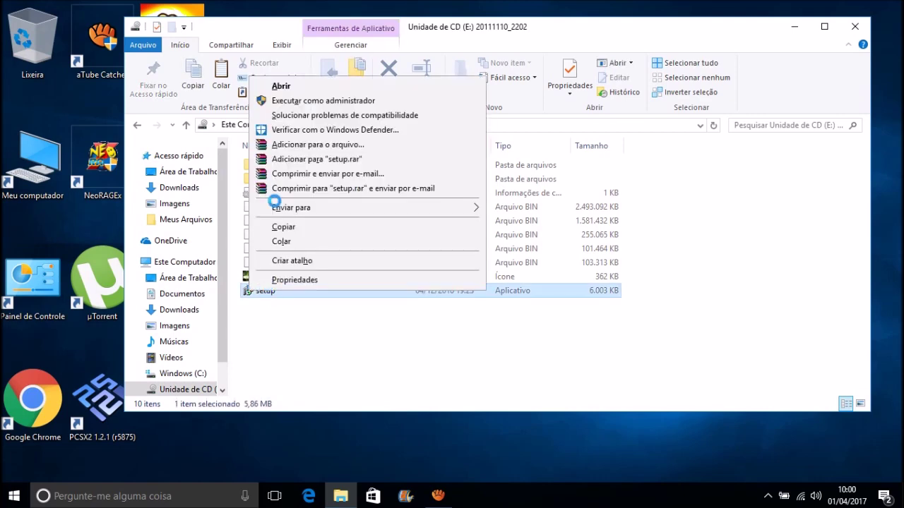
click(282, 103)
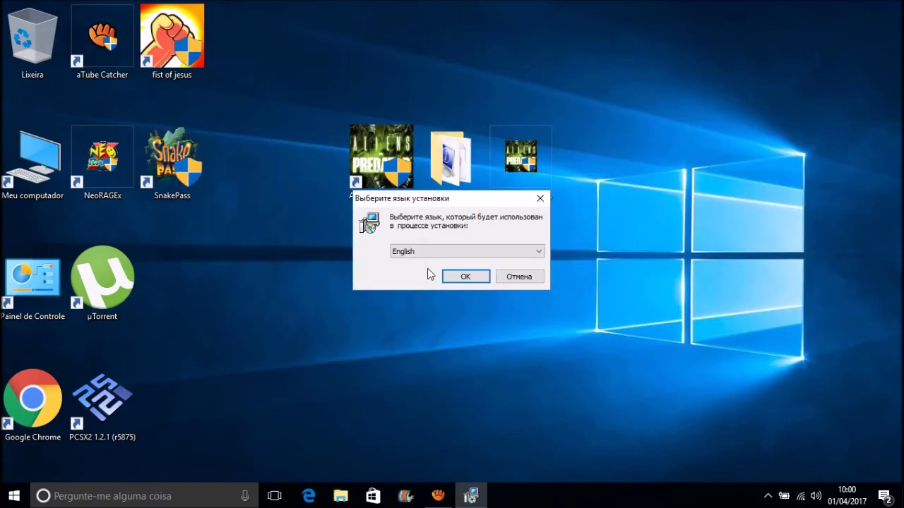
click(453, 277)
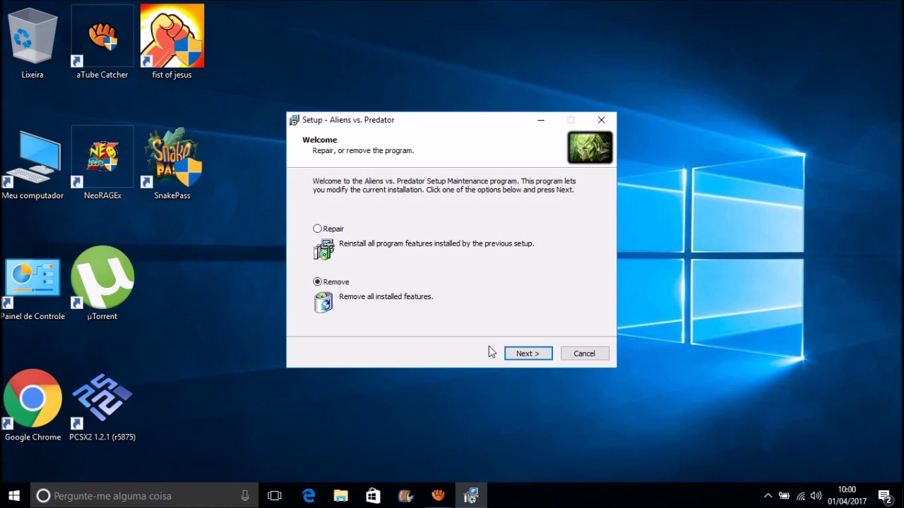
click(574, 357)
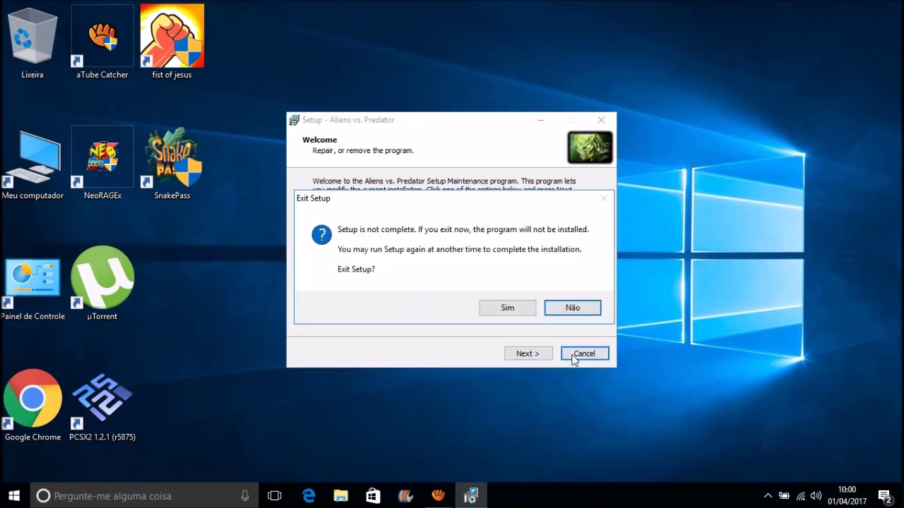
click(506, 308)
click(465, 334)
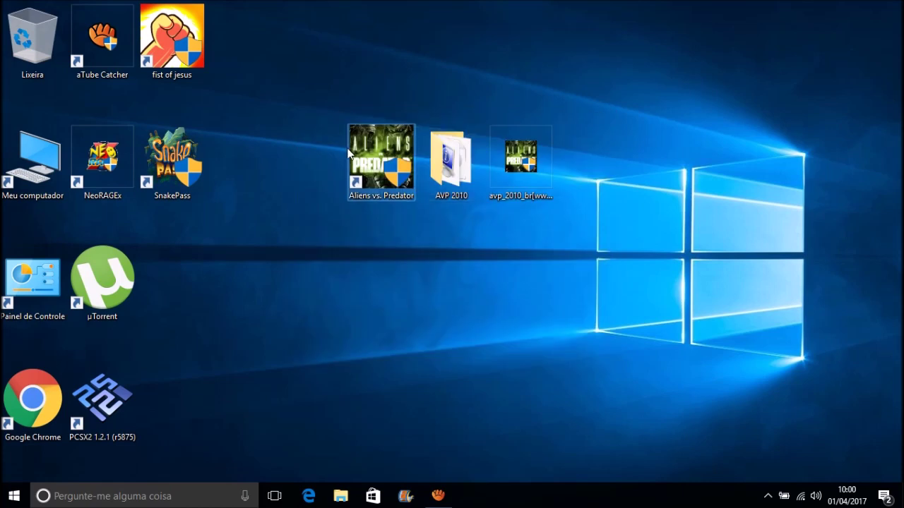
- Move the AVP 2010 folder up the desktop and run the avp_2010_br translation installer as administrator
click(524, 140)
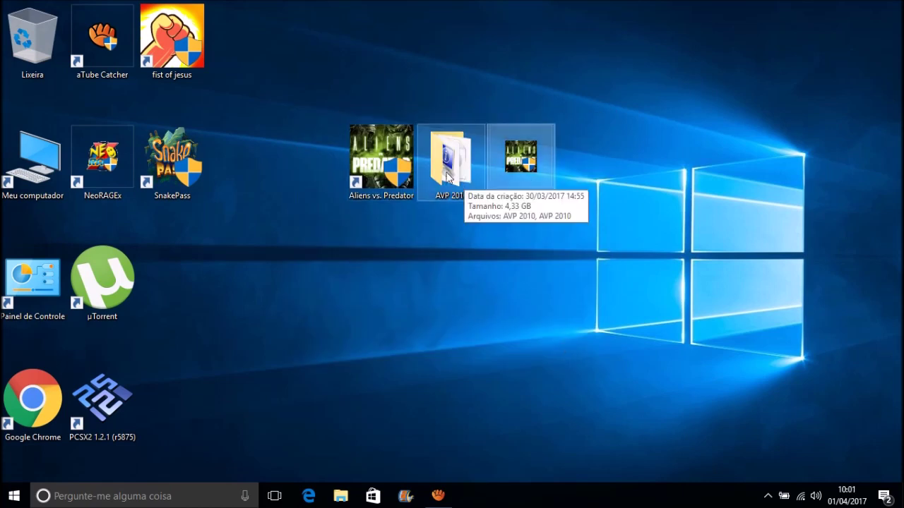
drag(449, 178, 454, 53)
click(515, 144)
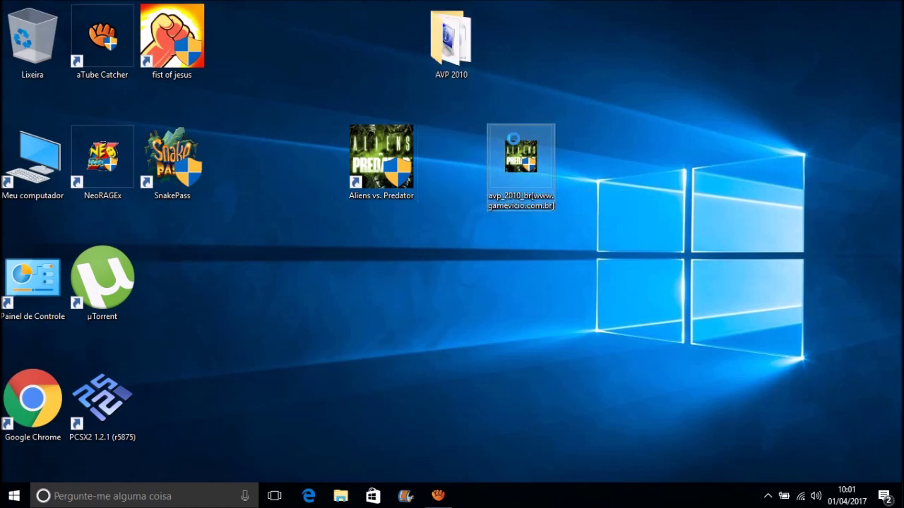
right_click(521, 157)
click(551, 185)
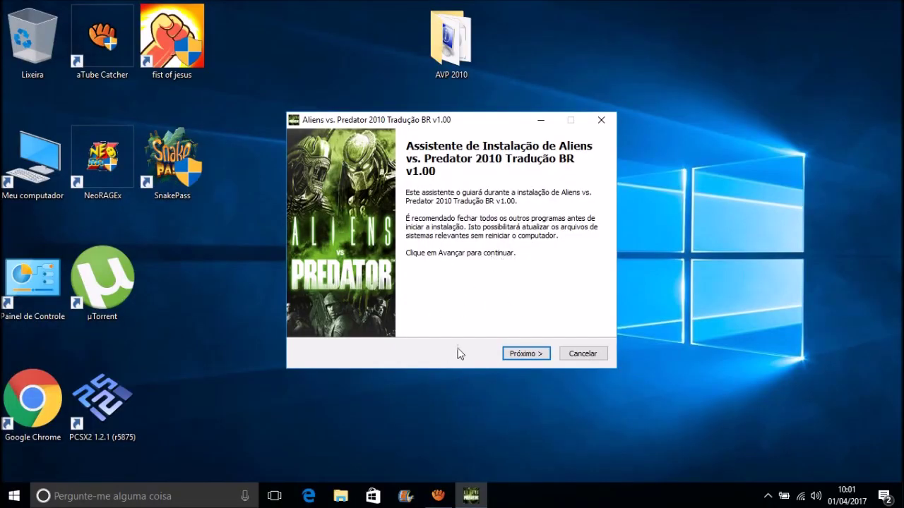
- Proceed through the translation wizard's welcome and licence pages to the choice of installation location
click(525, 354)
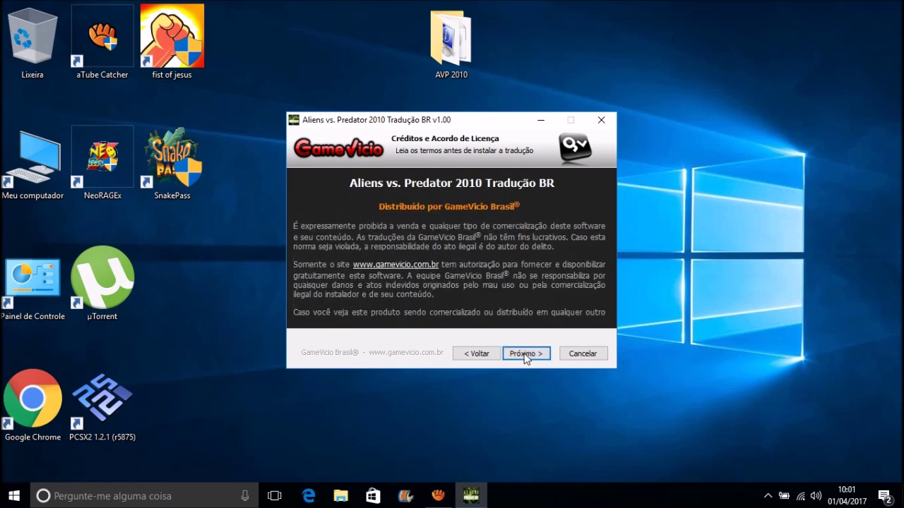
click(526, 353)
click(526, 354)
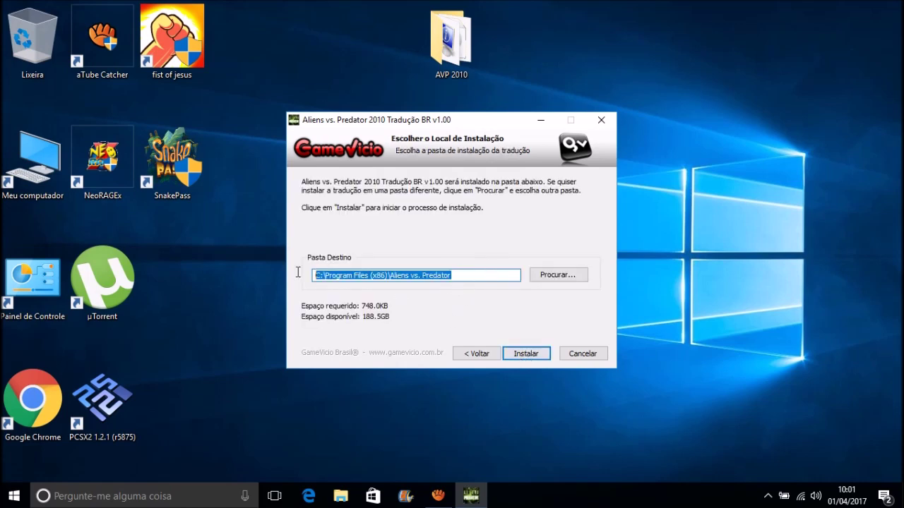
- Examine the translation's destination folder path and cancel the translation installation
click(513, 278)
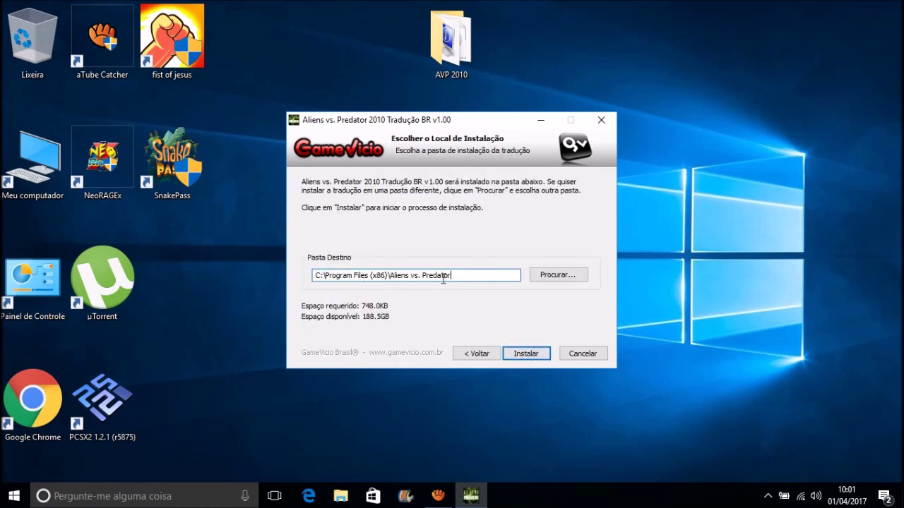
drag(464, 277, 300, 269)
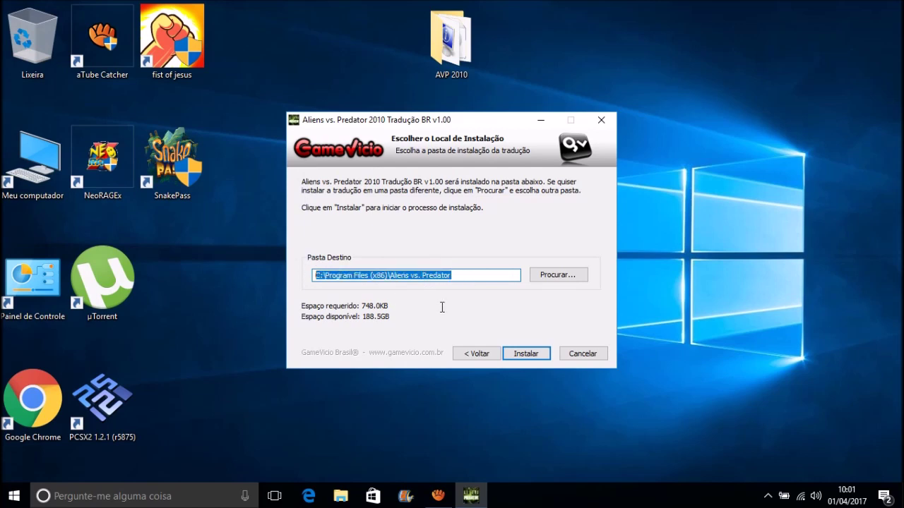
click(460, 275)
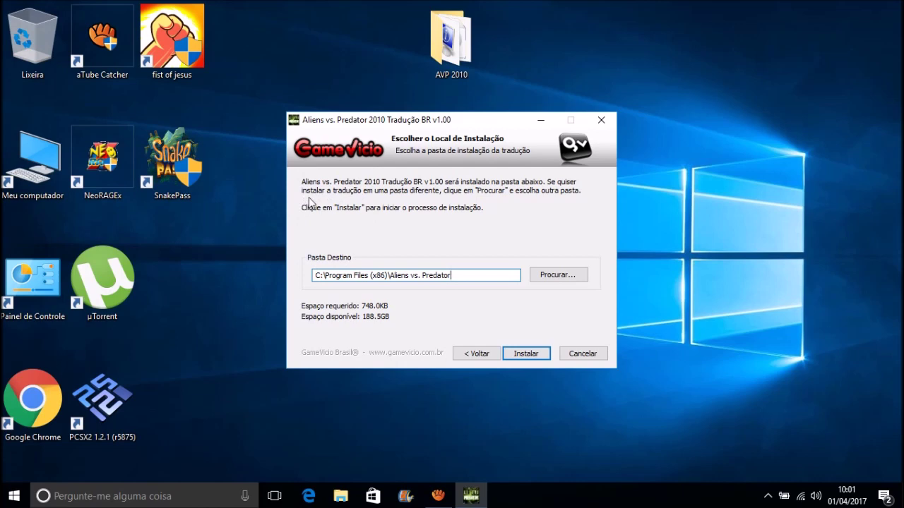
drag(481, 277, 296, 277)
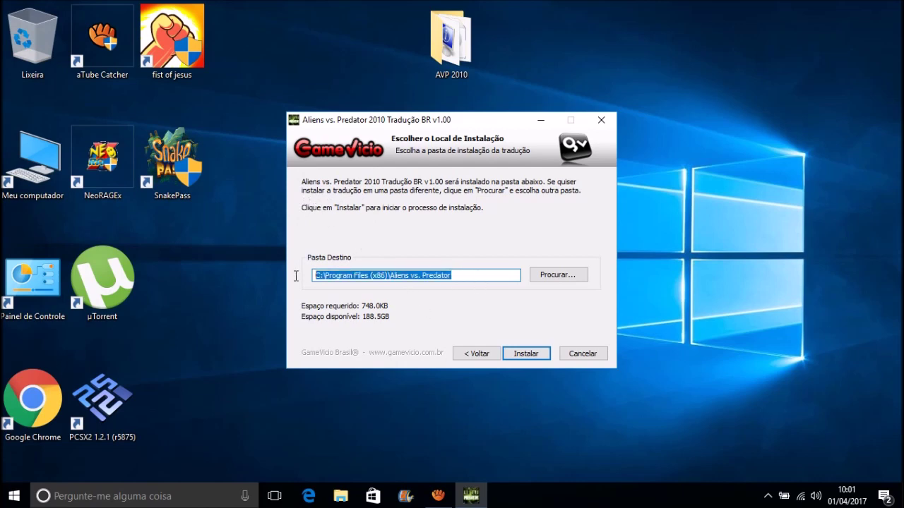
click(374, 275)
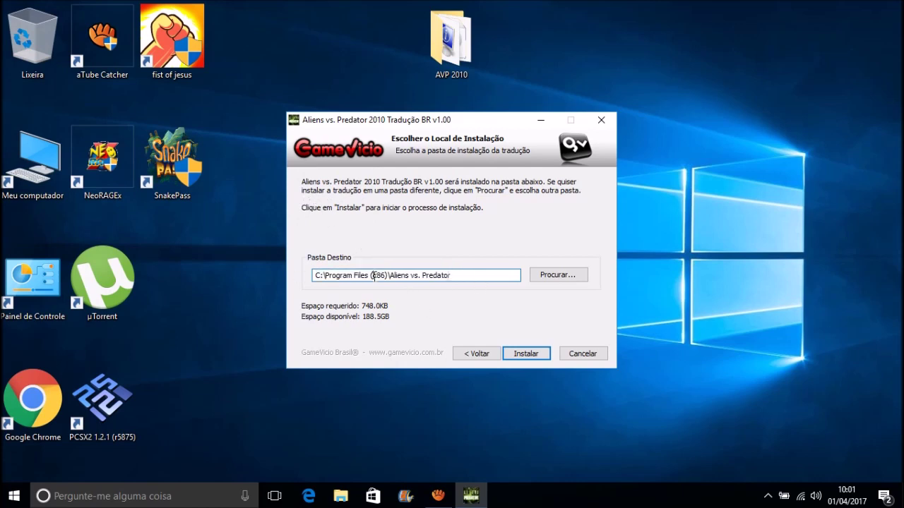
click(324, 276)
drag(454, 276, 297, 275)
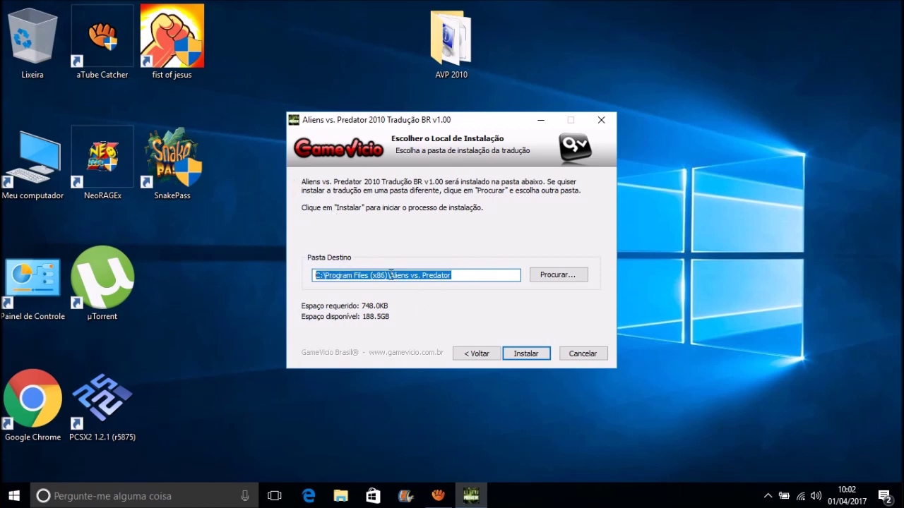
click(470, 278)
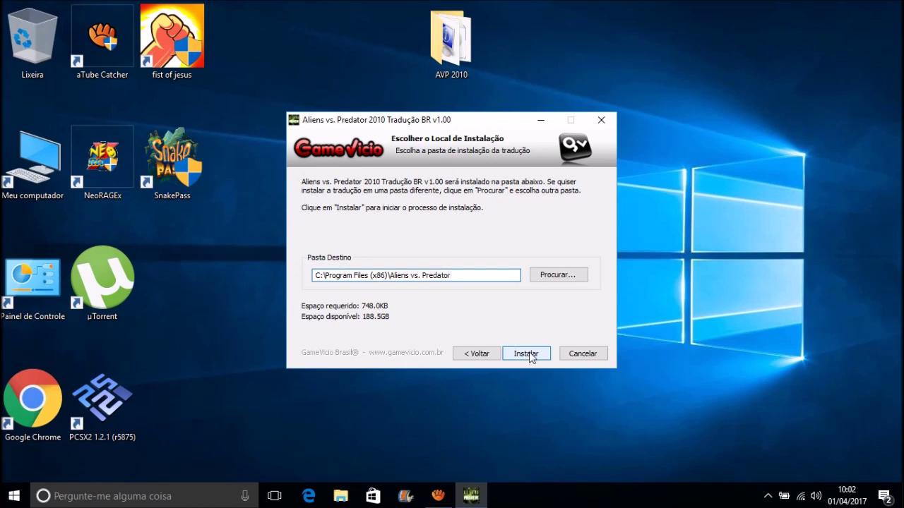
click(581, 355)
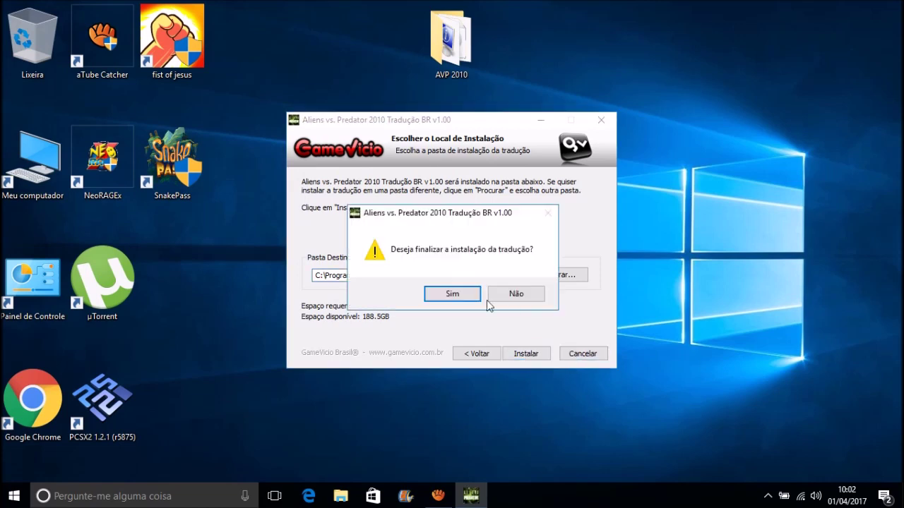
click(440, 293)
double_click(519, 205)
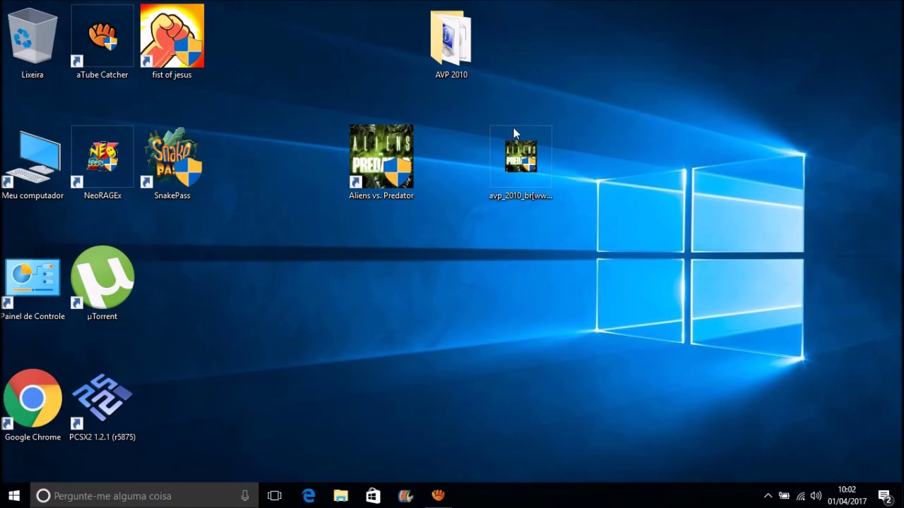
- Move the translation installer up beside the AVP 2010 folder and the Aliens vs. Predator shortcut to the middle of the desktop
drag(515, 141, 527, 38)
drag(390, 126, 457, 247)
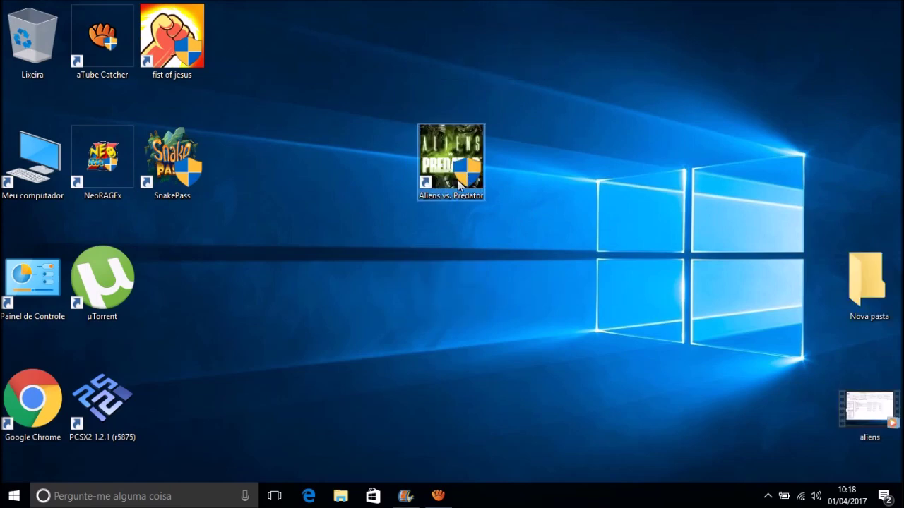
drag(440, 182, 440, 262)
- Check in the Aliens vs. Predator shortcut's compatibility properties whether it runs as administrator, and close the properties with OK
right_click(447, 269)
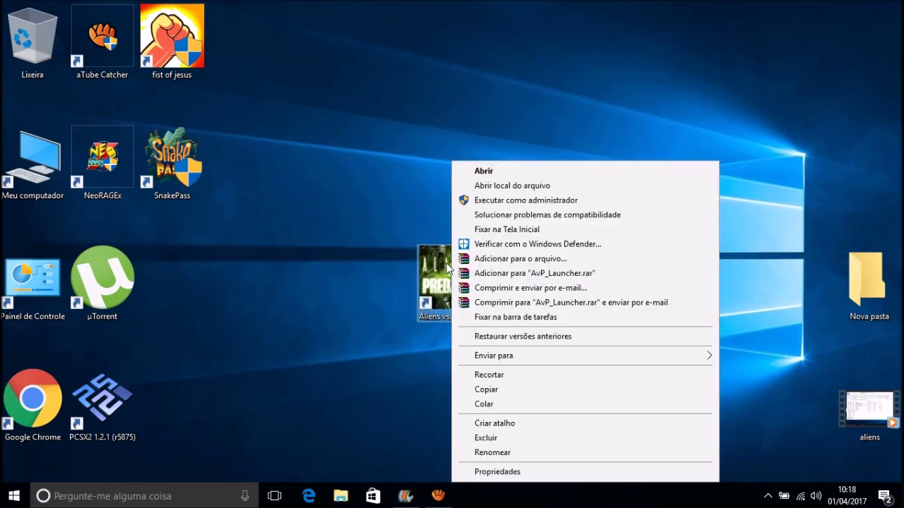
click(486, 478)
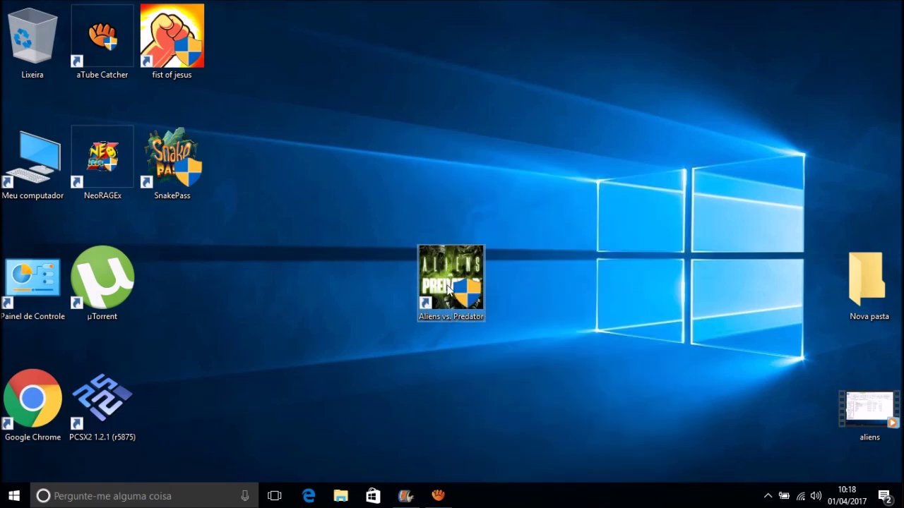
mouse_move(448, 286)
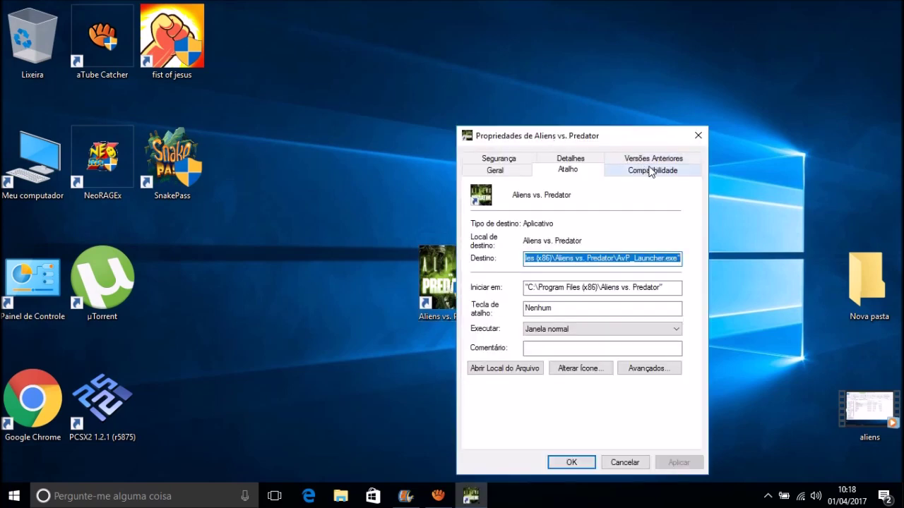
click(650, 172)
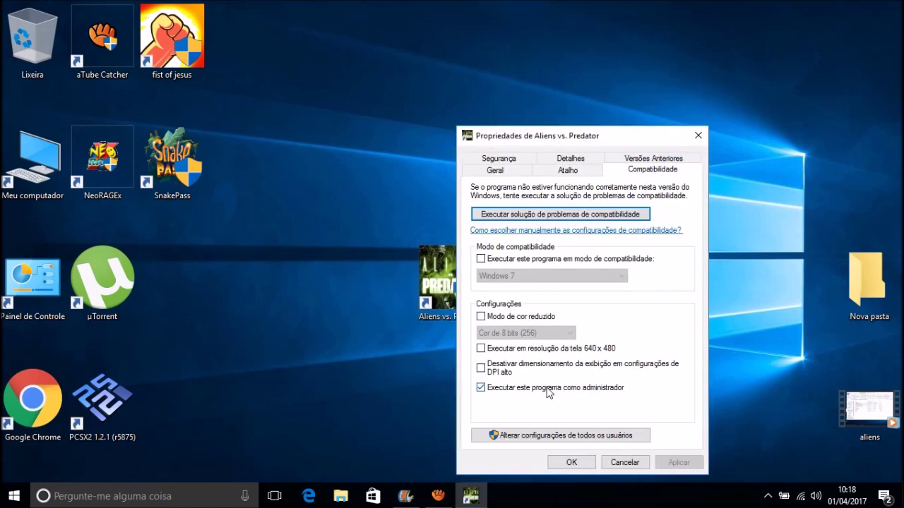
click(582, 469)
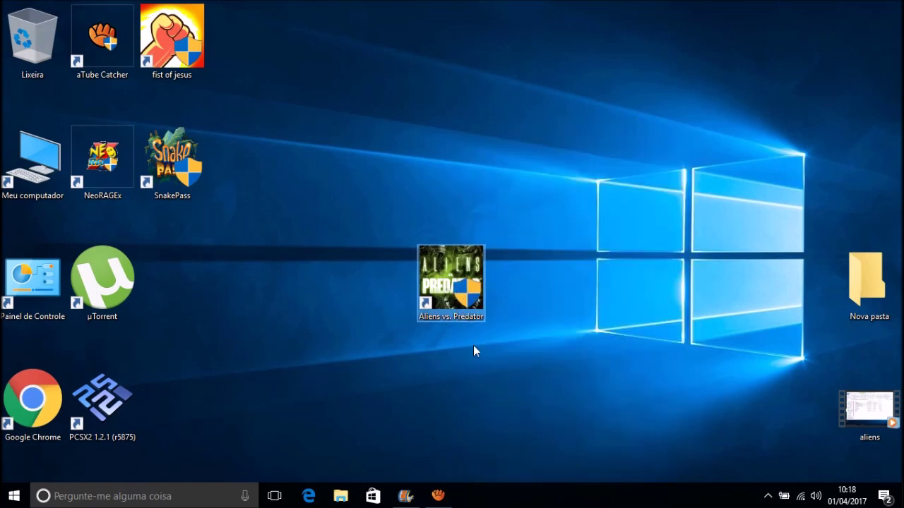
drag(332, 163, 552, 356)
drag(369, 188, 480, 346)
drag(547, 388, 393, 223)
mouse_move(337, 163)
mouse_down()
mouse_move(536, 354)
mouse_move(359, 182)
mouse_up()
drag(359, 181, 554, 376)
drag(555, 376, 393, 196)
mouse_move(392, 196)
mouse_down()
mouse_move(464, 254)
mouse_move(562, 366)
mouse_move(394, 199)
mouse_up()
drag(349, 167, 550, 363)
click(550, 363)
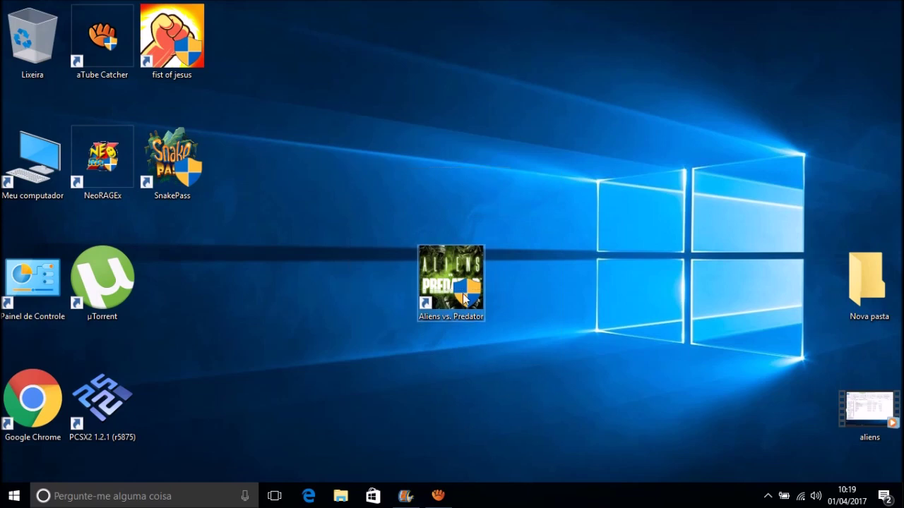